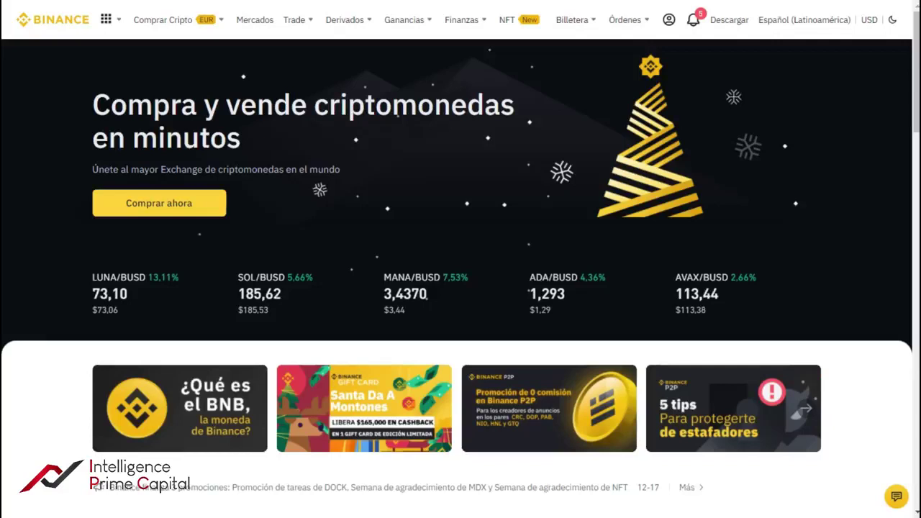
Go to Binance's Fondos wallet and start withdrawing the 823.40525695 USDT balance
mouse_move(572, 19)
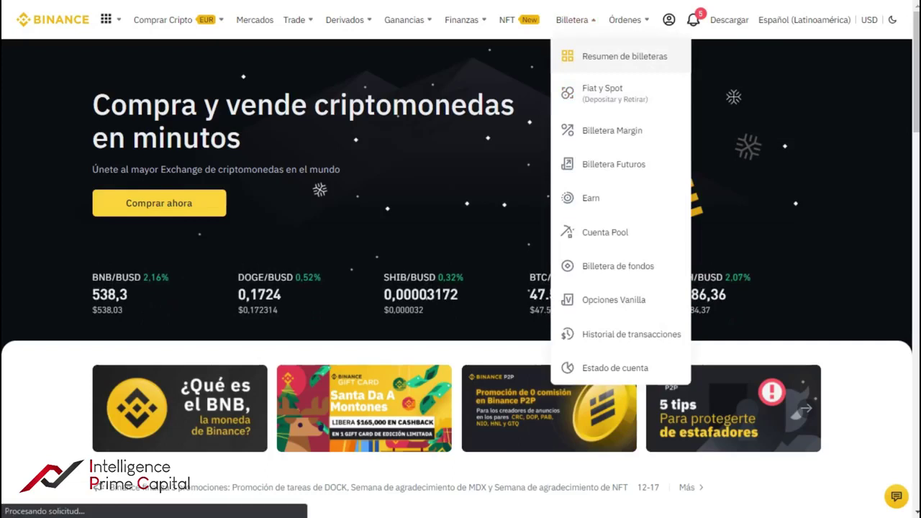
click(623, 56)
click(42, 170)
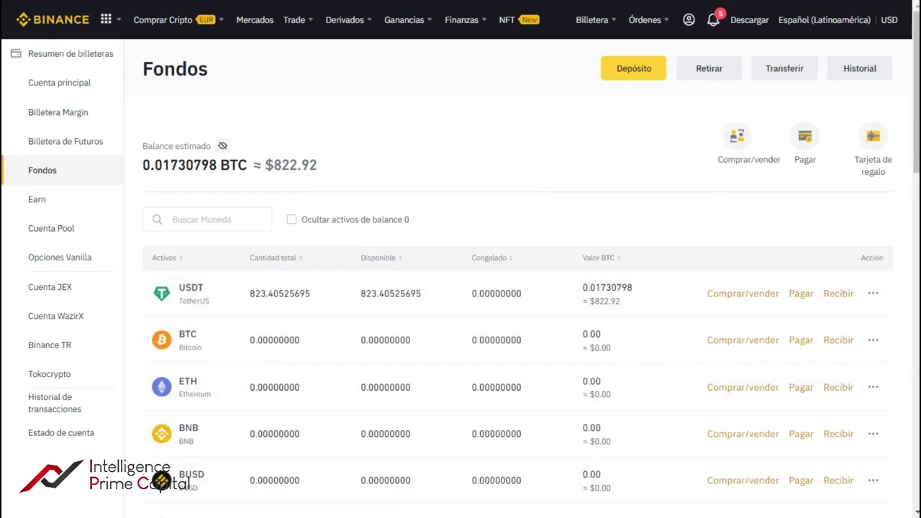
mouse_move(873, 293)
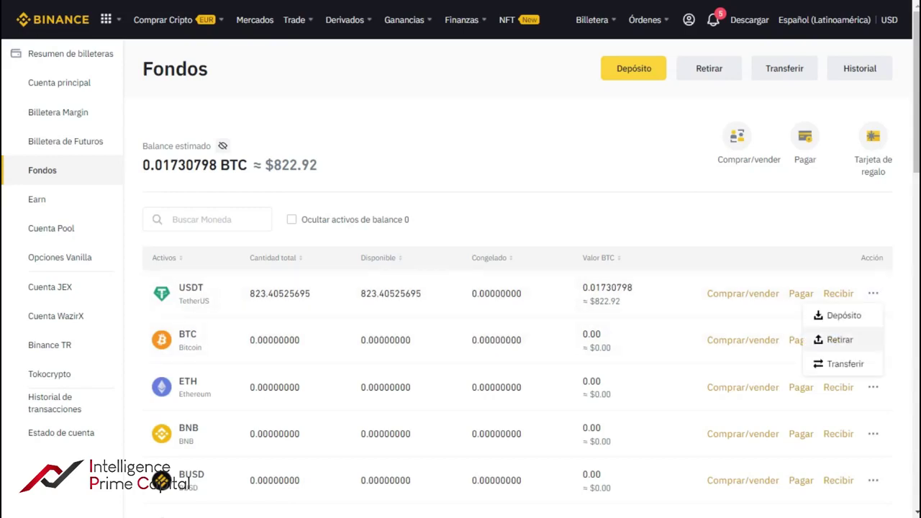
click(839, 338)
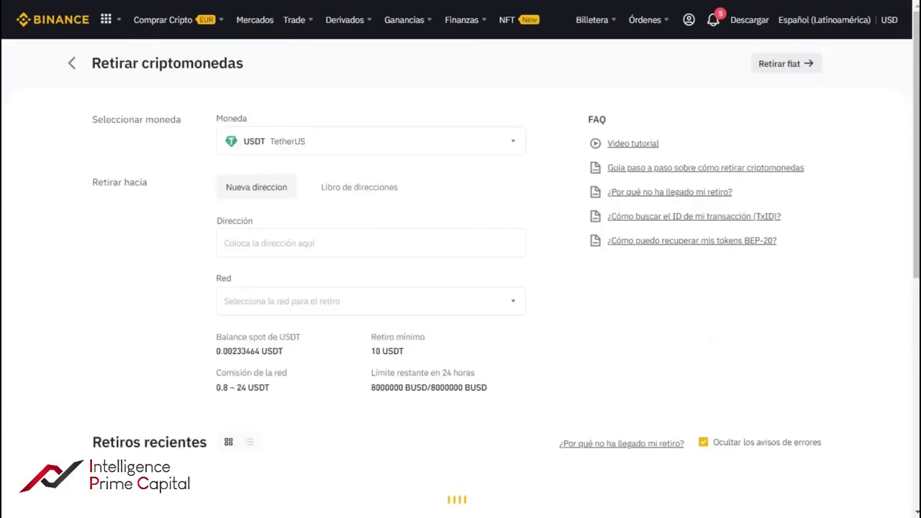
Fill in a 401 USDT withdrawal to the pasted wallet address on Tron (TRC20) and submit it
click(370, 141)
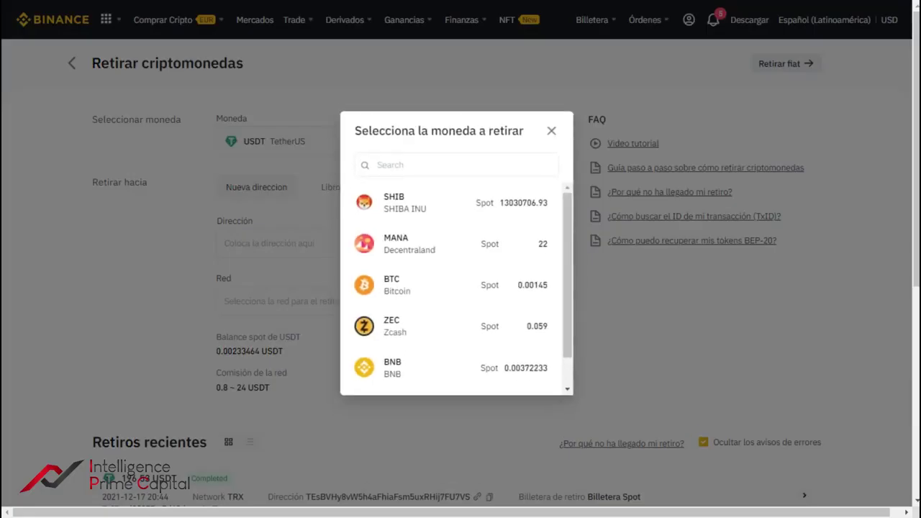
text(usdt)
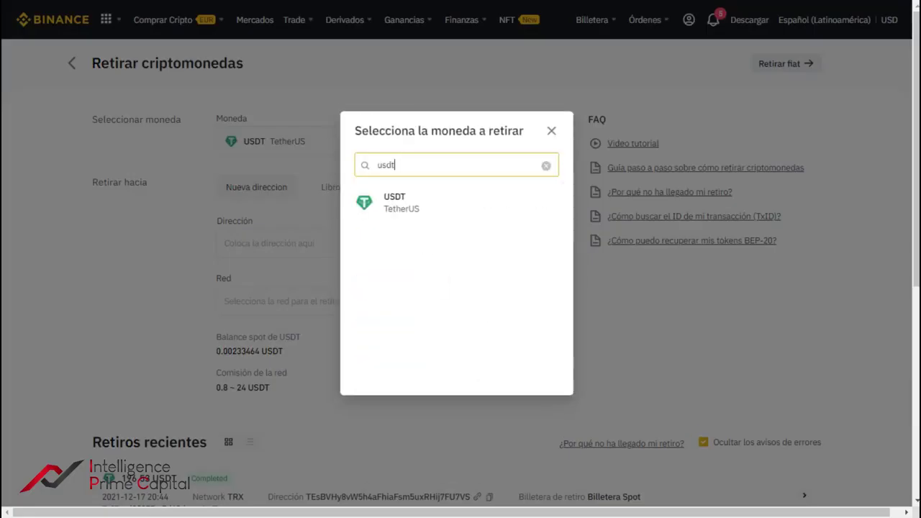
key(Return)
click(371, 243)
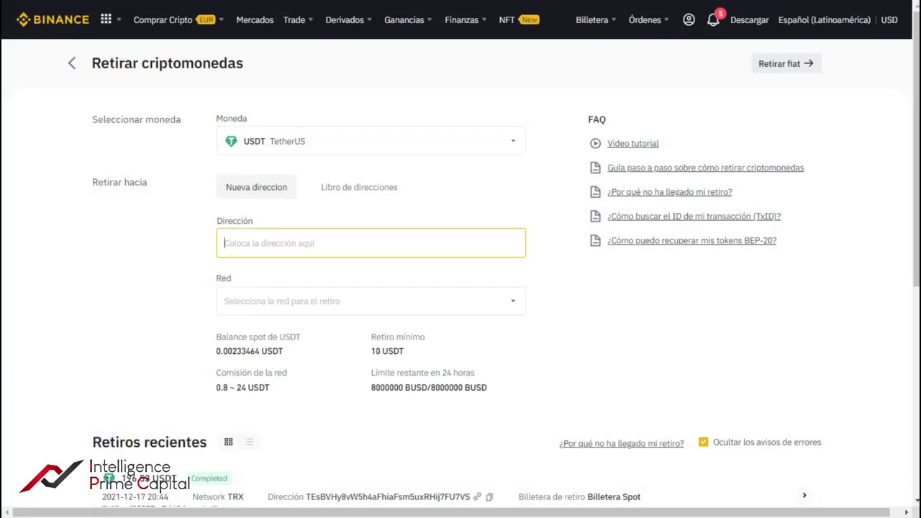
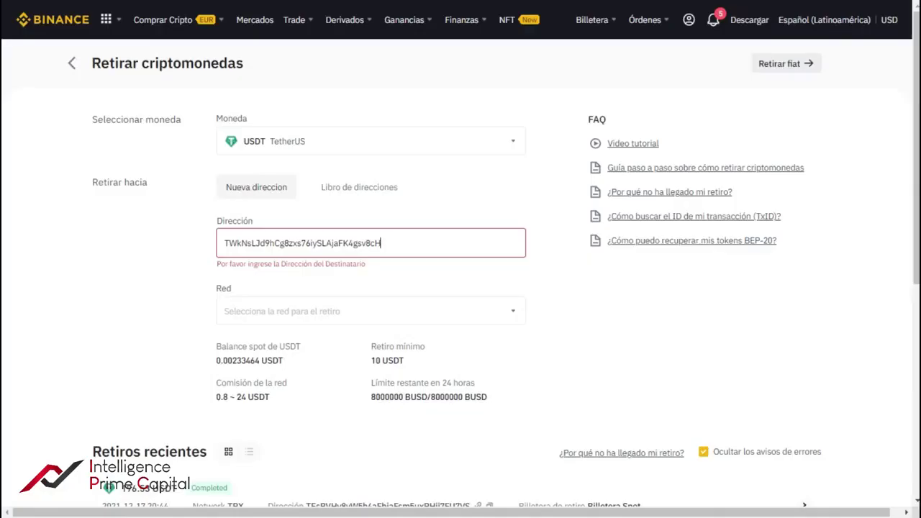
click(371, 311)
scroll(456, 252, down, 1)
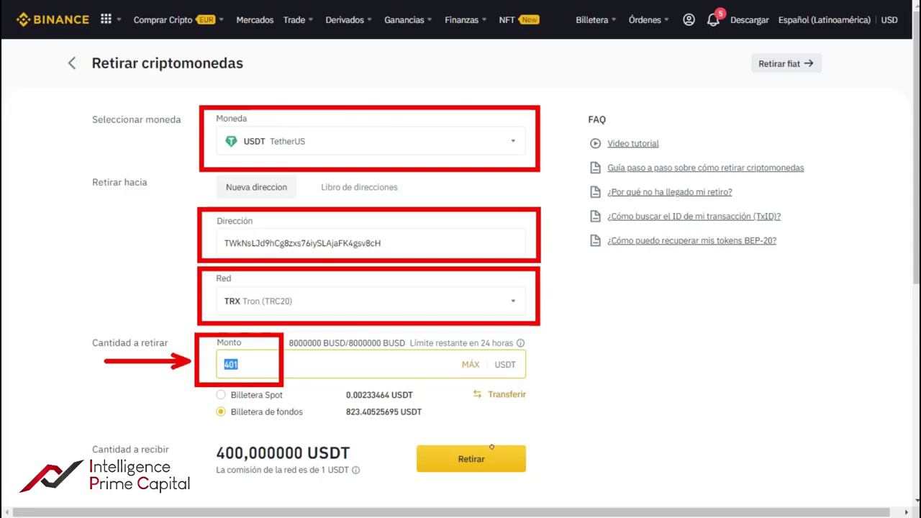
key(Return)
key(Return)
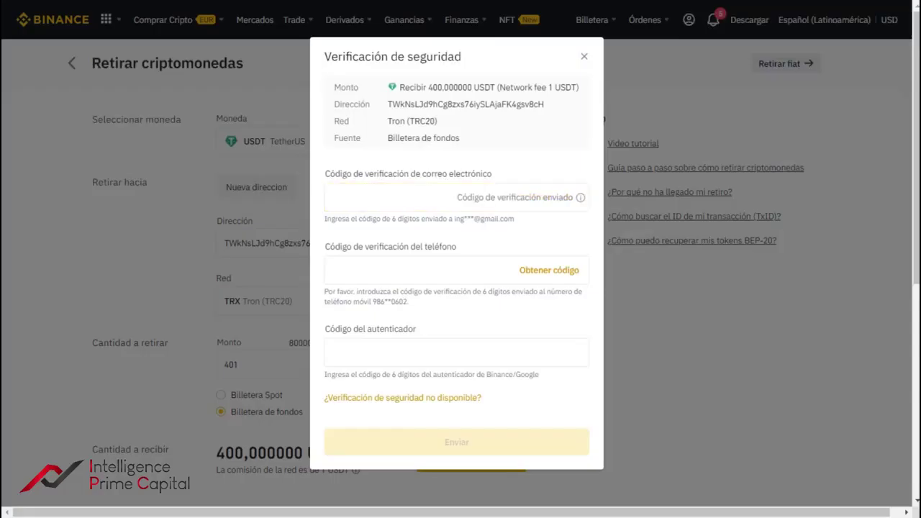
Enter the email, phone and authenticator verification codes to confirm the 400 USDT withdrawal
click(388, 197)
click(418, 269)
click(548, 270)
click(388, 269)
key(Tab)
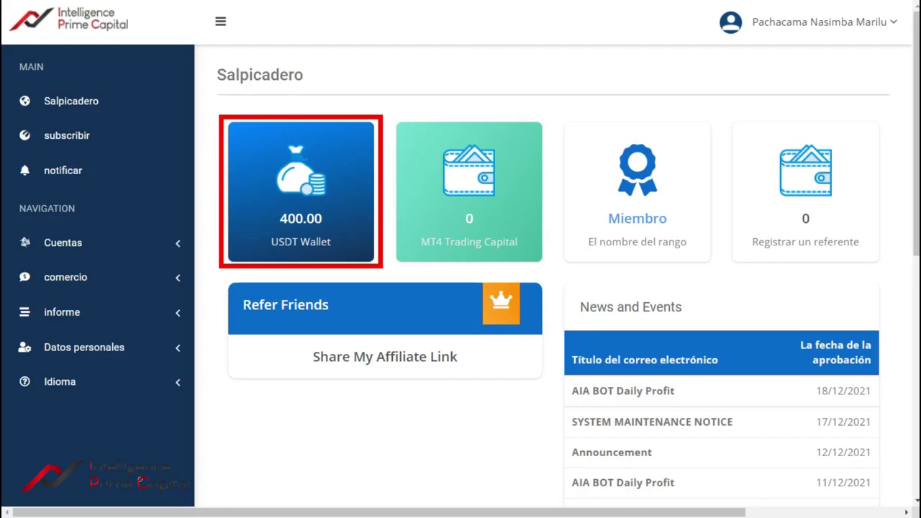
Subscribe to the Genius BOT (GB) with a 350.1 deposit, accepting the LPOA terms
click(129, 131)
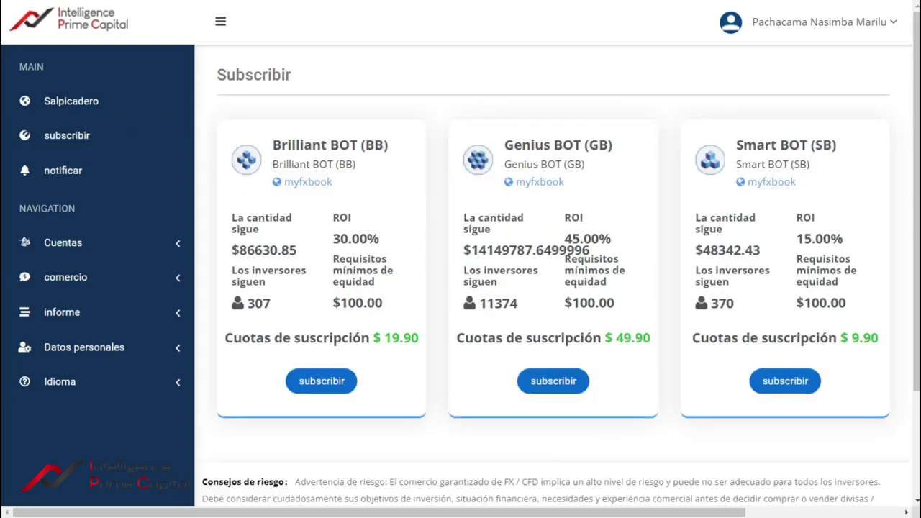
click(553, 381)
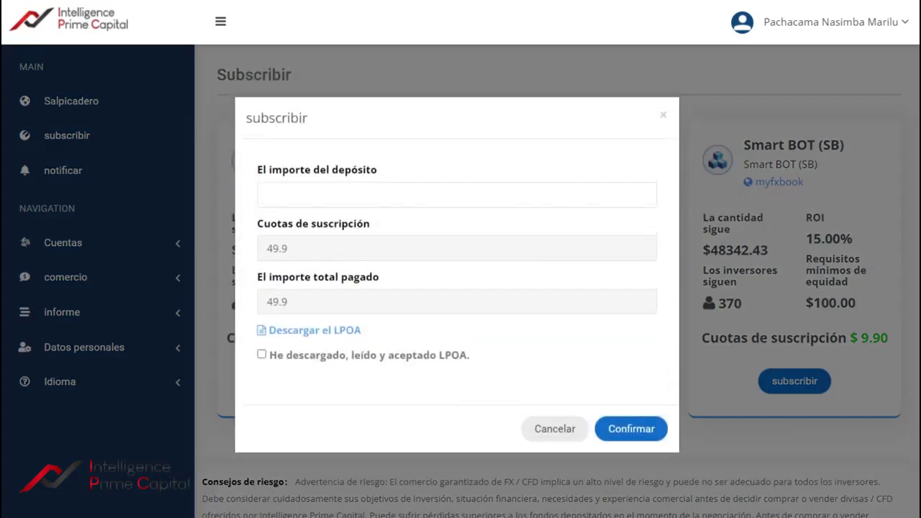
click(456, 194)
text(350)
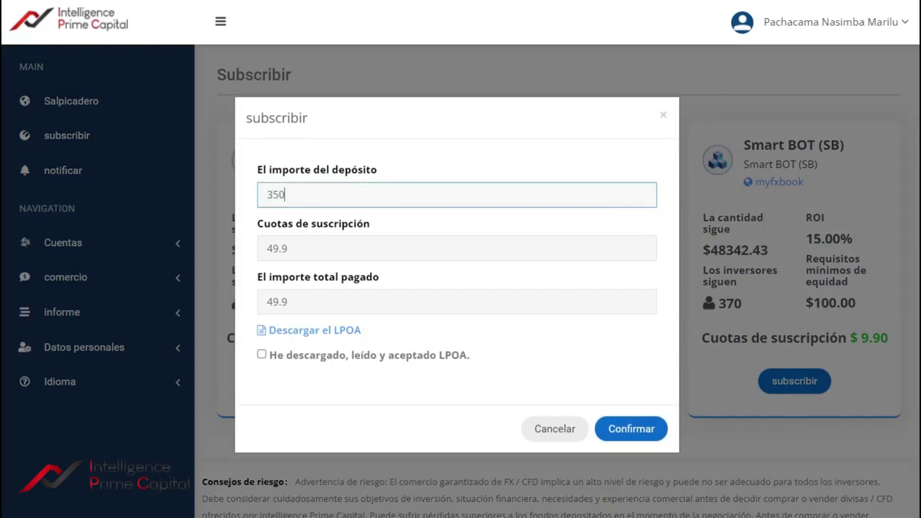
text(.1)
key(Return)
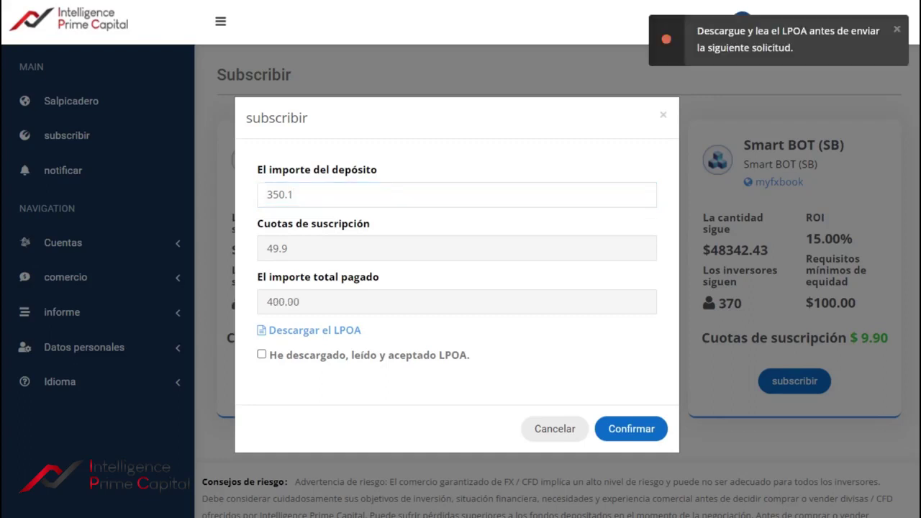
click(261, 354)
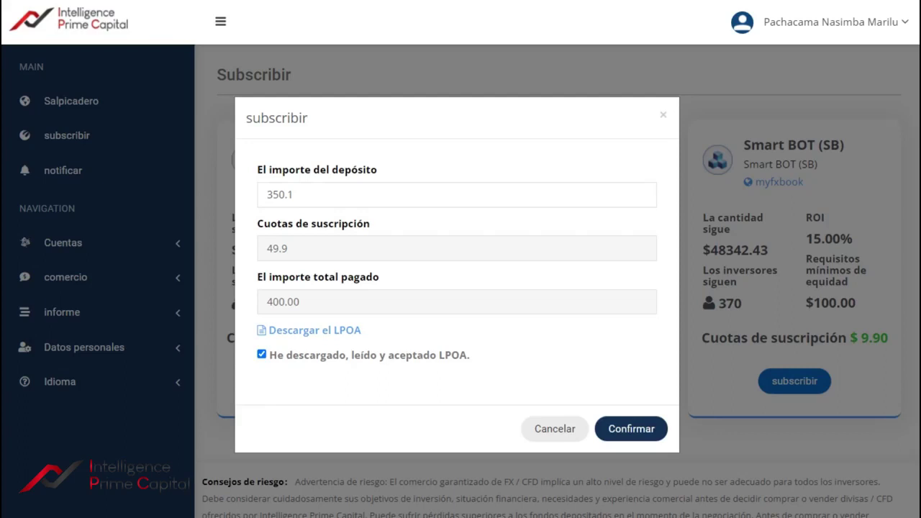
key(Return)
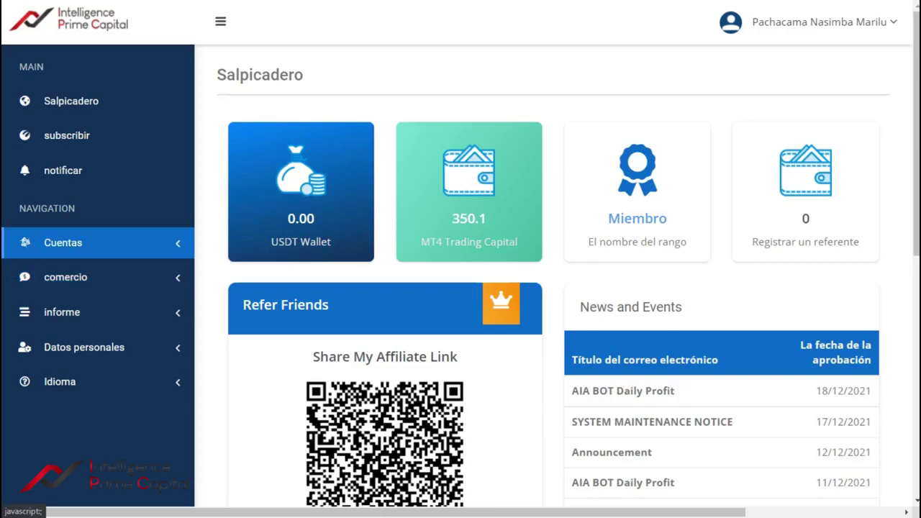
Open Cuentas MT4 and show the gestionar options for the approved Genius BOT account
click(63, 243)
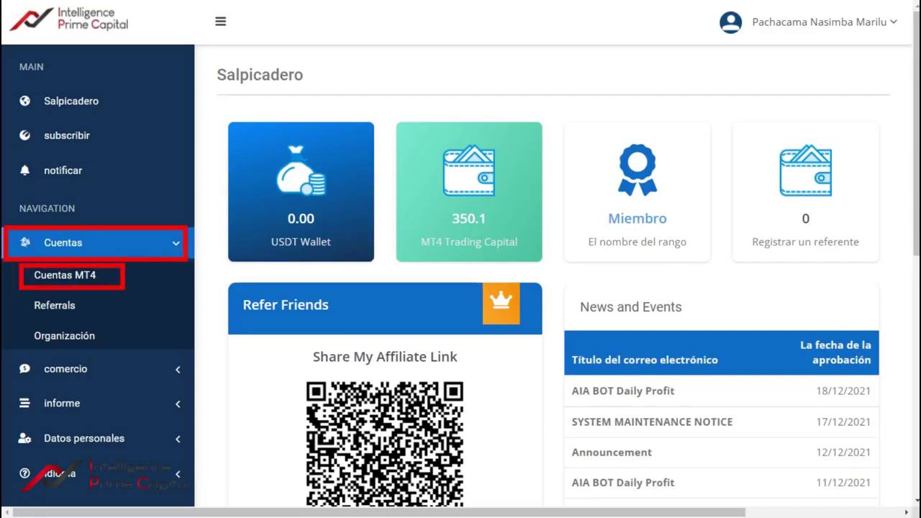
click(65, 275)
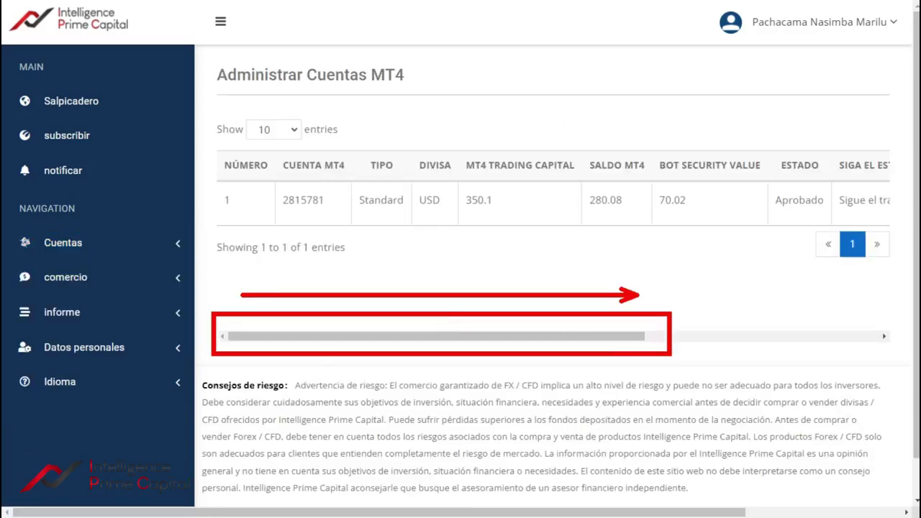
scroll(554, 230, right, 5)
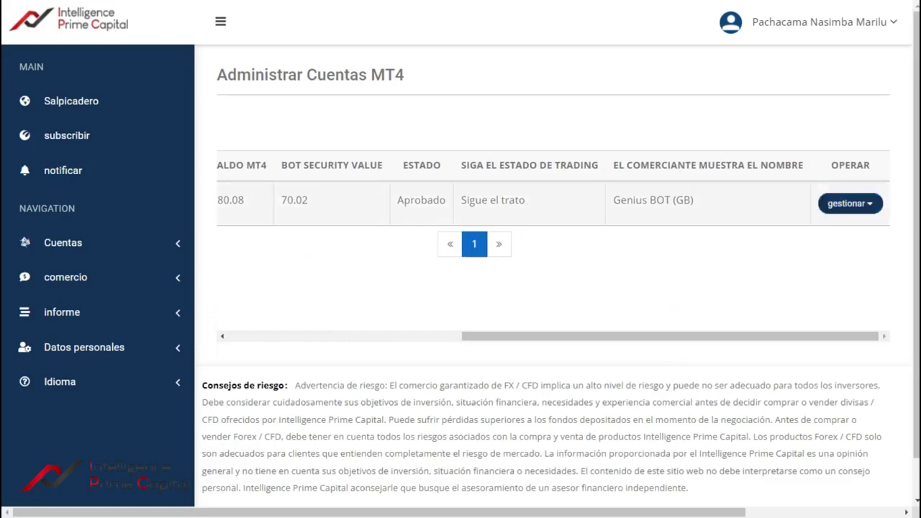
click(850, 203)
scroll(712, 248, down, 1)
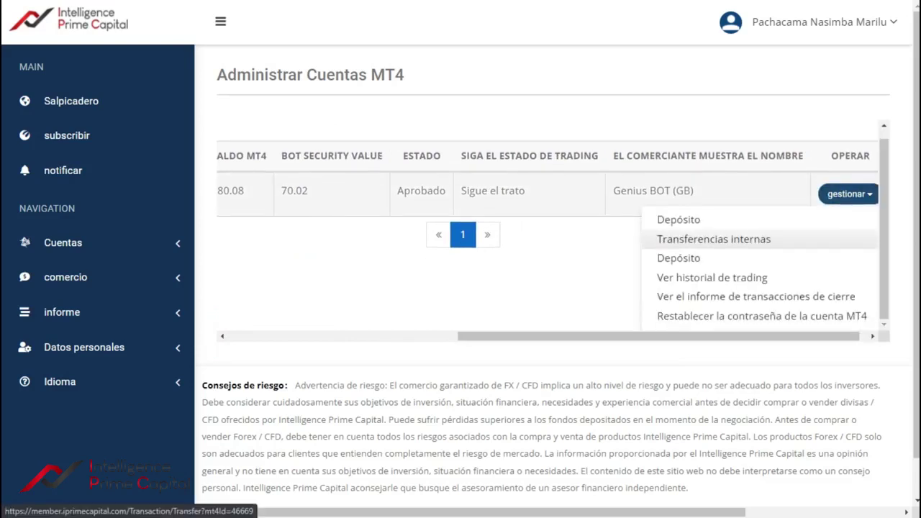
scroll(713, 238, down, 1)
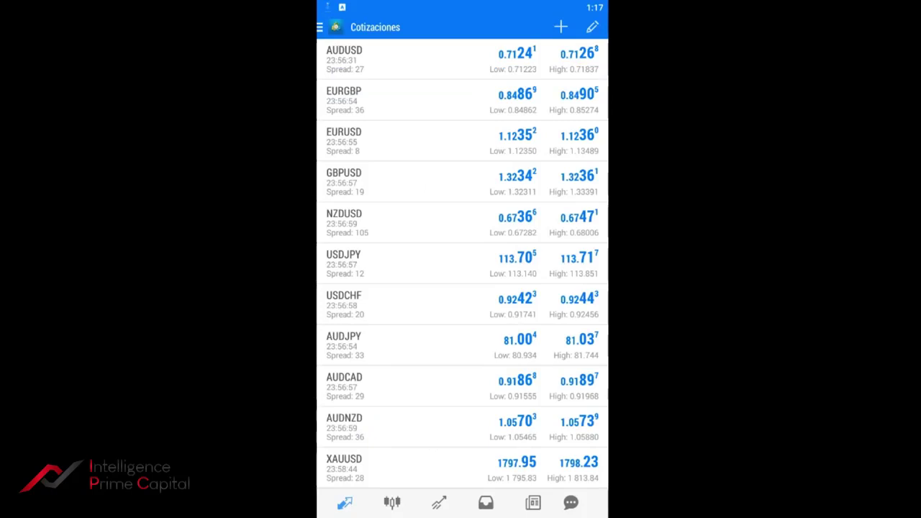
Add an existing MT4 account, search brokers for 'intelligence' and pick IntelligencePrime-live
click(319, 27)
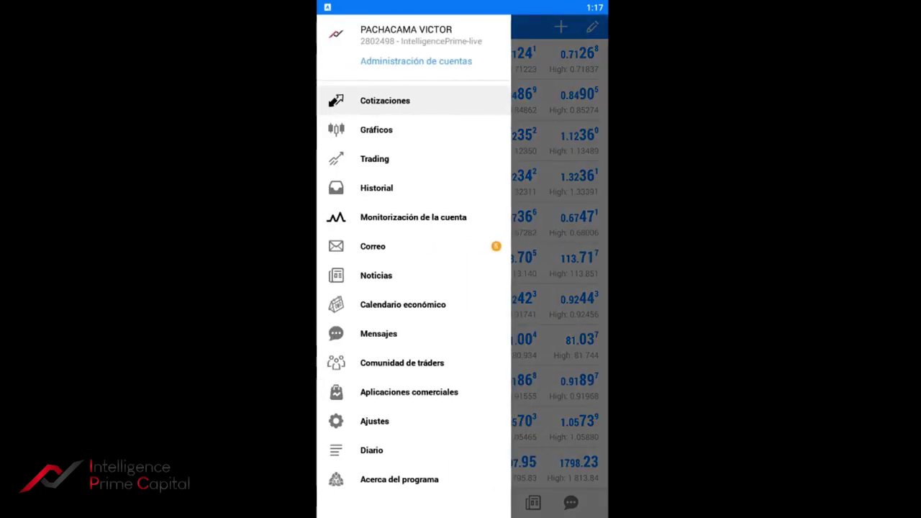
click(416, 62)
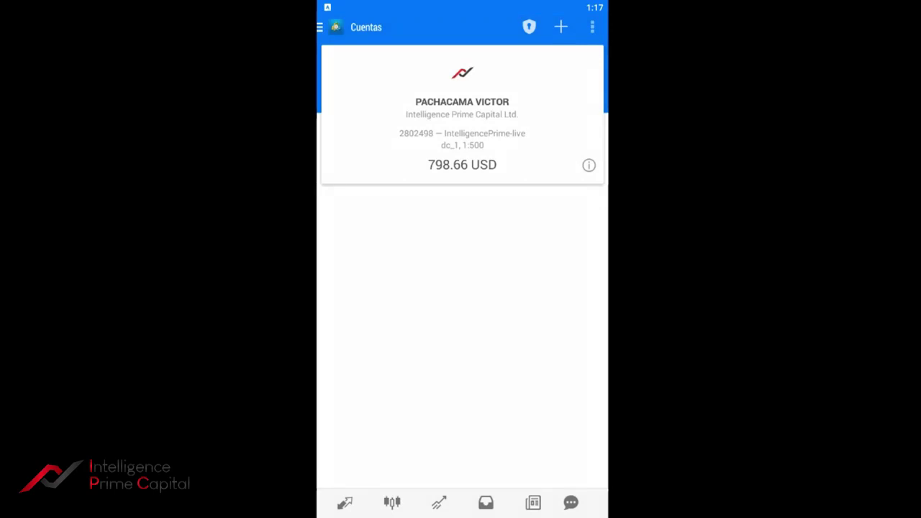
click(560, 27)
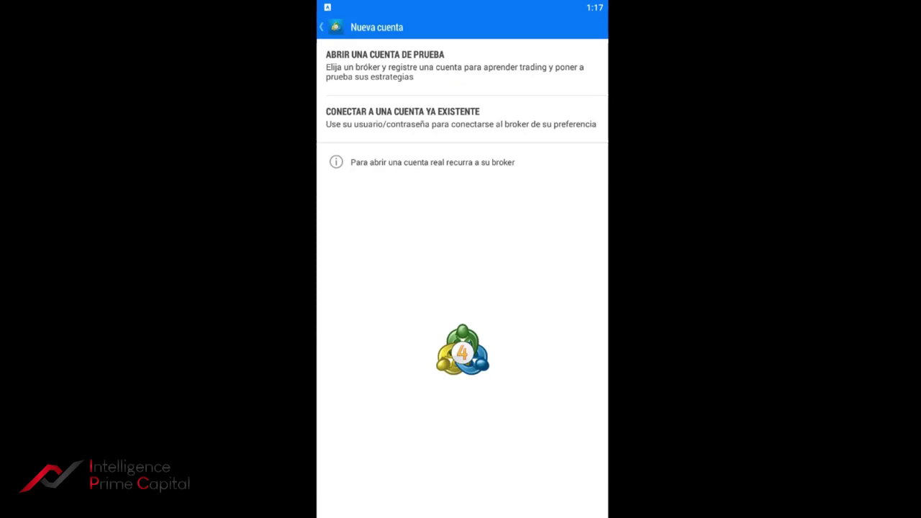
click(460, 117)
click(392, 58)
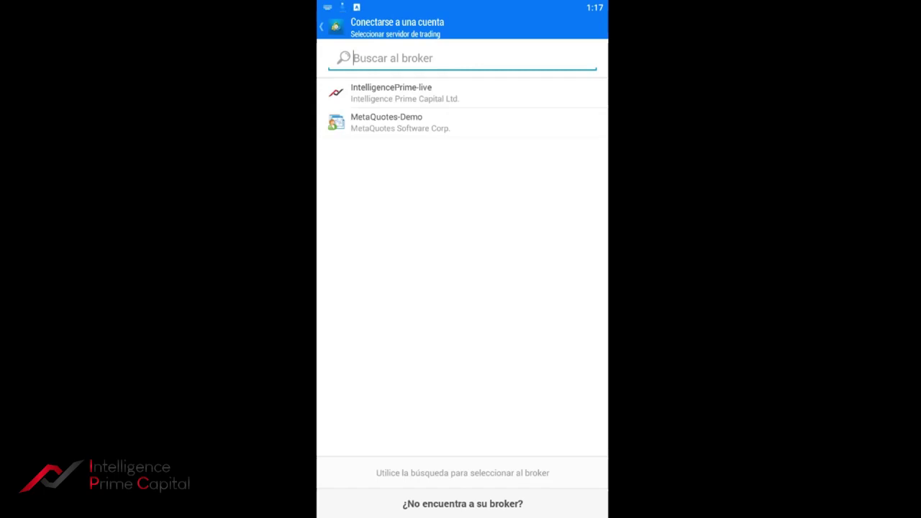
text(inte)
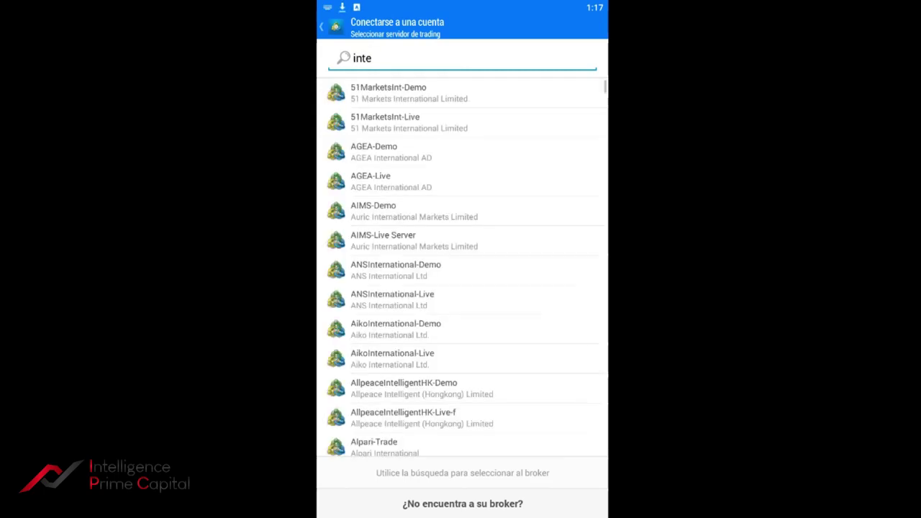
text(lligen)
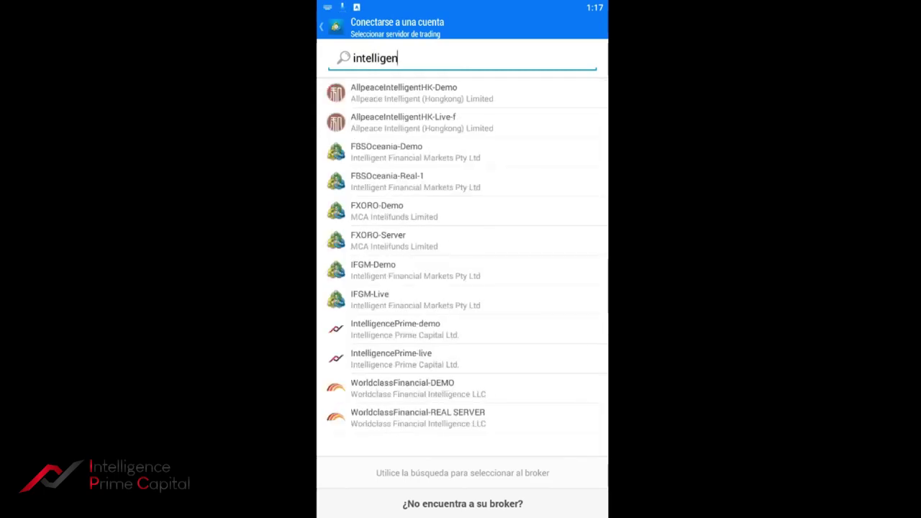
text(ce)
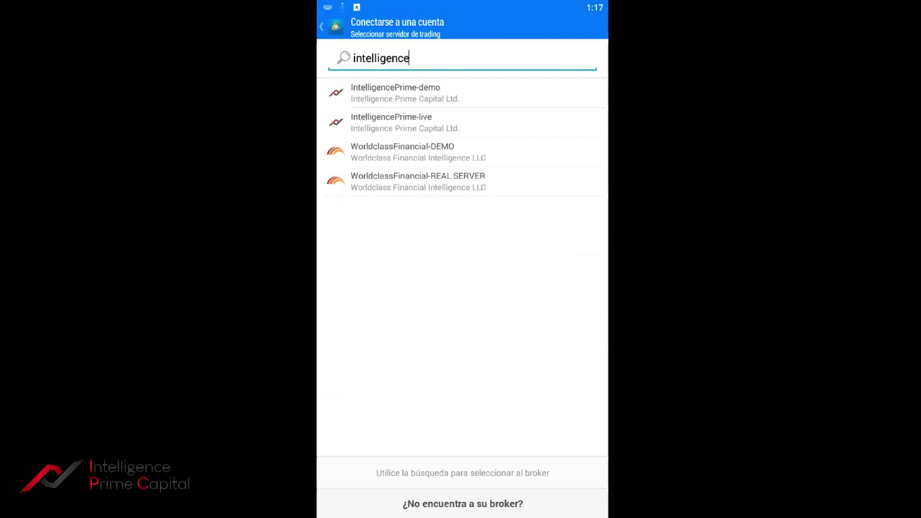
drag(324, 110, 484, 143)
Log in to IntelligencePrime-live with the account's login number and password, then choose the history period
click(403, 122)
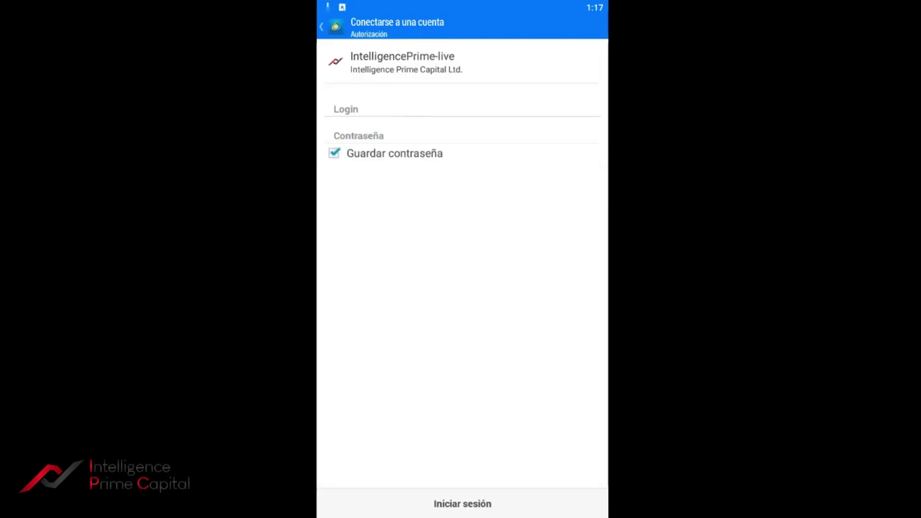
key(Tab)
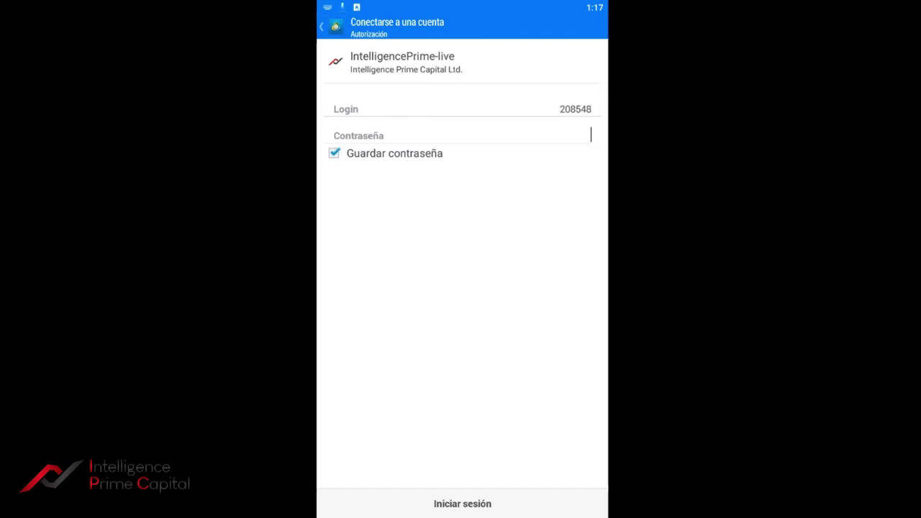
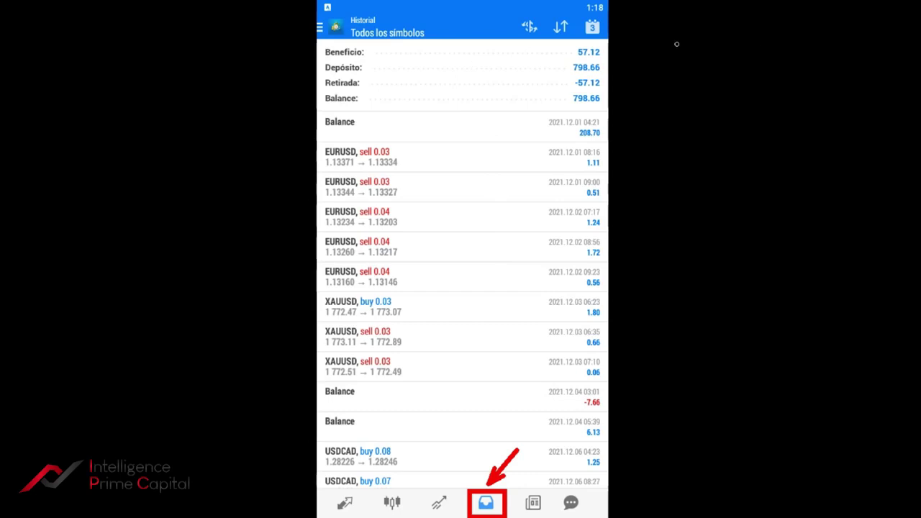
click(592, 26)
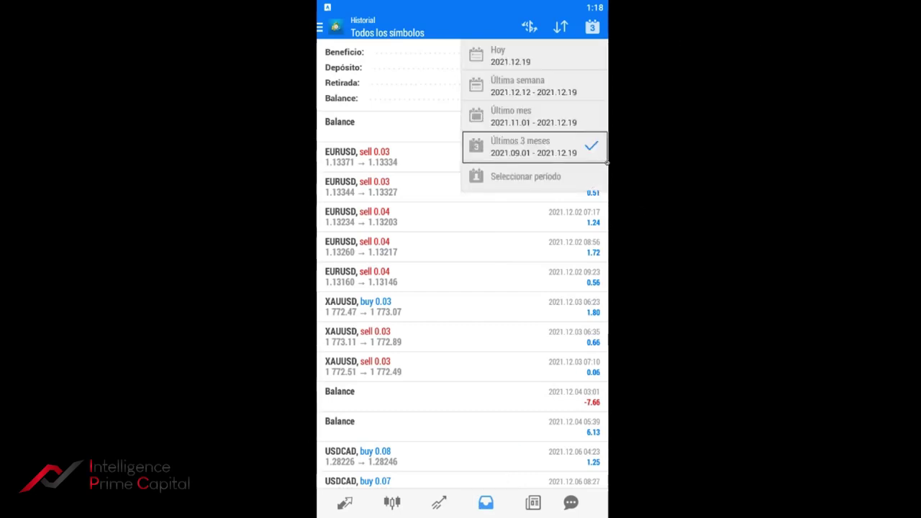